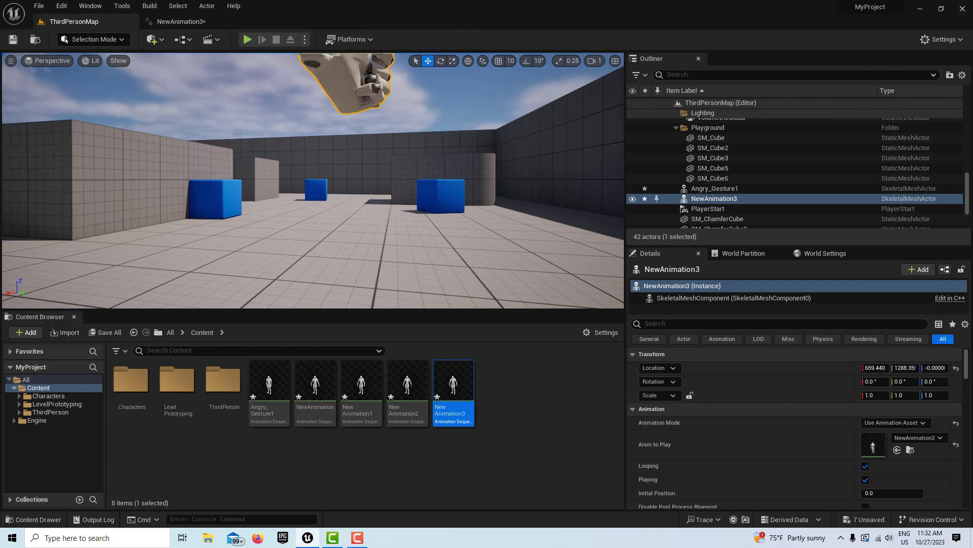
Step: Fly the viewport camera, frame NewAnimation3, and start playing the level in the editor
{"action": "right_click_drag", "start_coordinate": [312, 180], "coordinate": [324, 181]}
{"action": "key", "text": "f"}
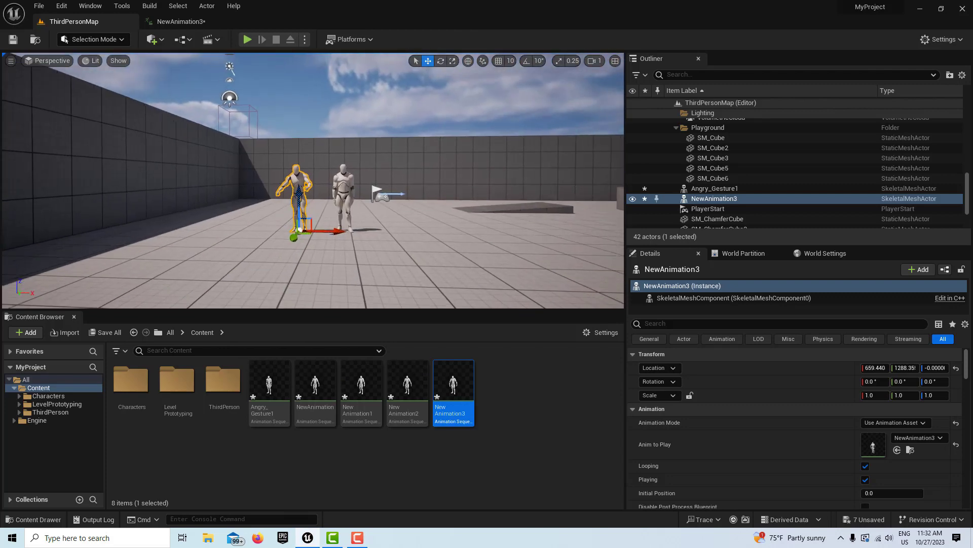
{"action": "left_click", "coordinate": [247, 39]}
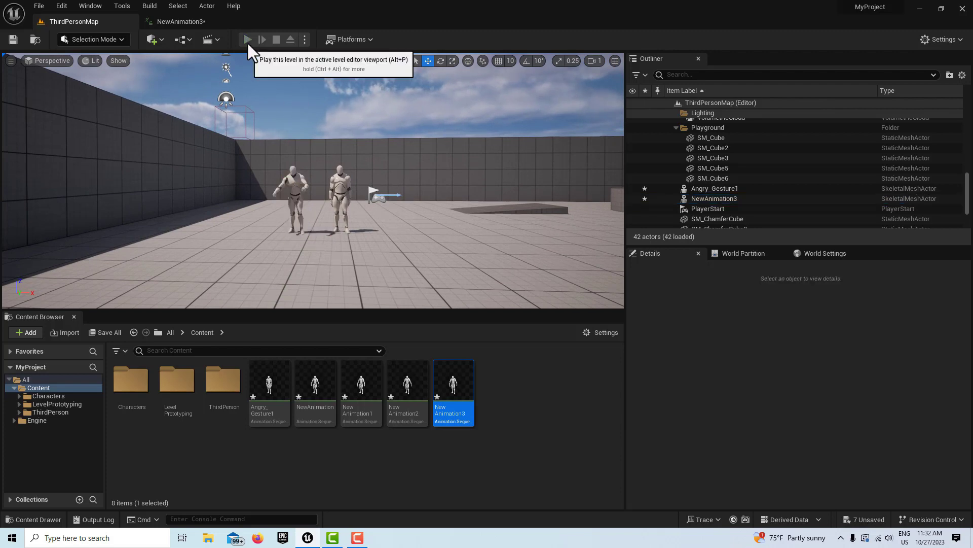
Step: Walk the player character forward with W and stop near the animated mannequins
{"action": "key", "text": "w"}
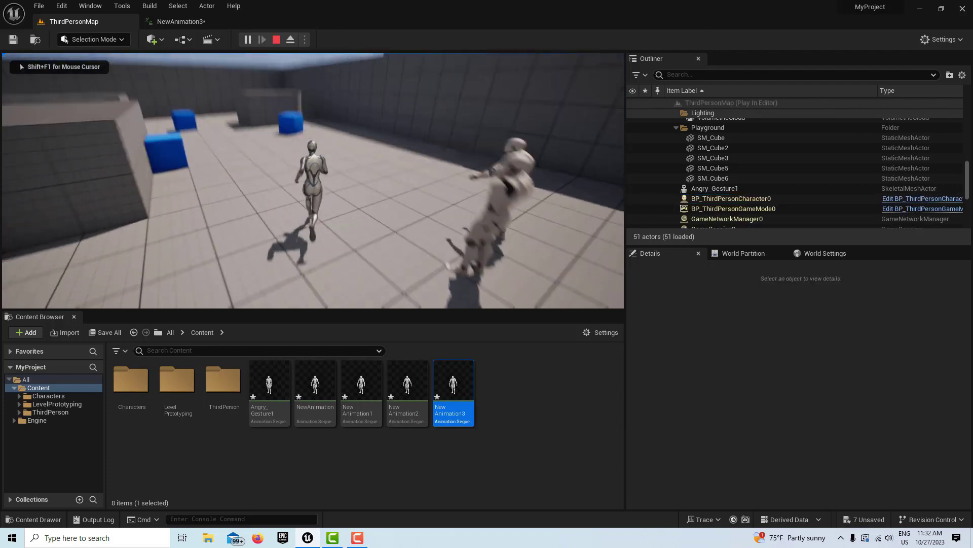
{"action": "key", "text": "w"}
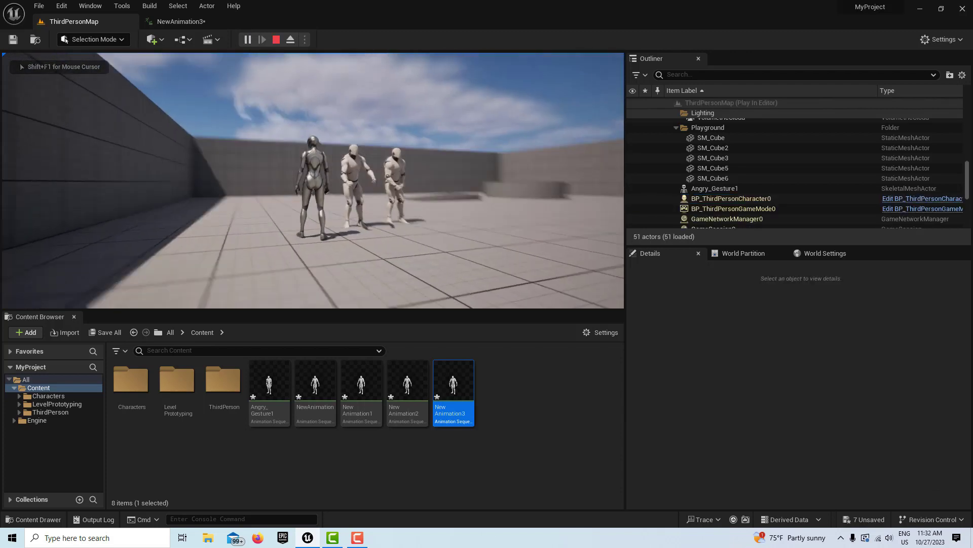
{"action": "key", "text": "w"}
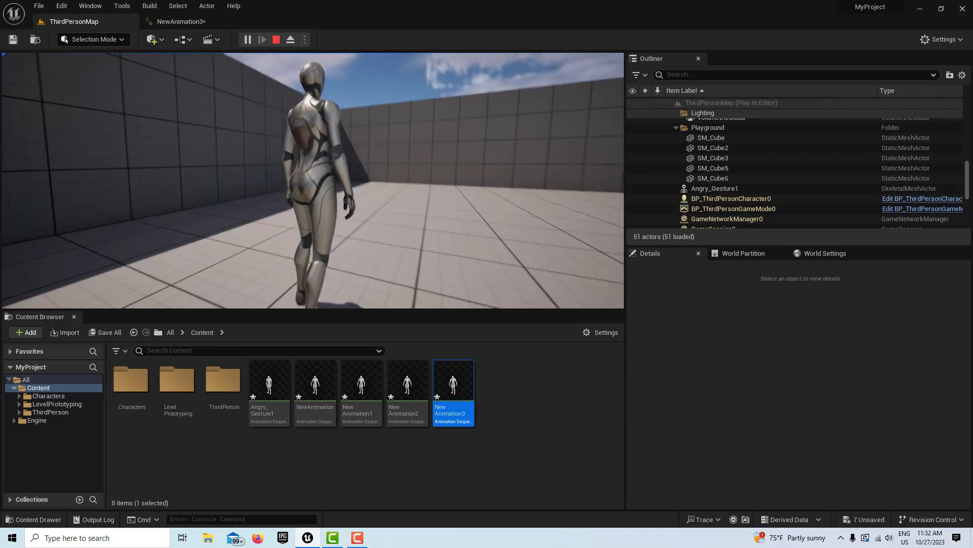
{"action": "key", "text": "w"}
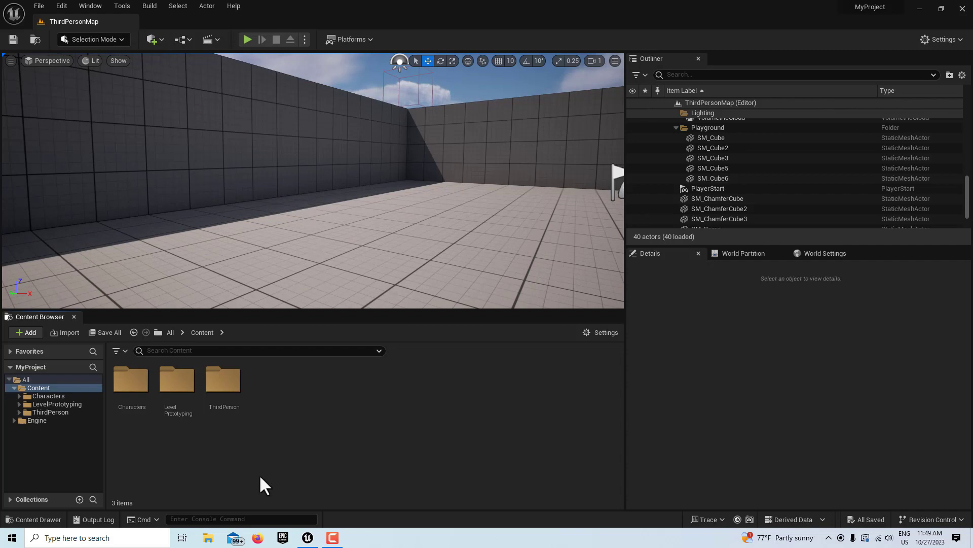
Step: Import Angry_Gesture1.FBX into Content on SK_Mannequin_Skeleton and open it in the animation editor
{"action": "right_click", "coordinate": [302, 409]}
{"action": "left_click", "coordinate": [367, 44]}
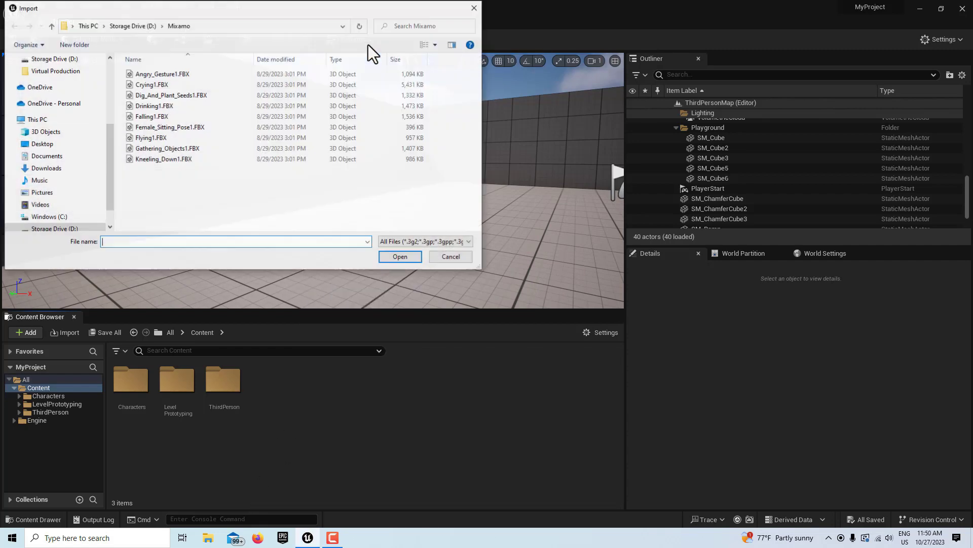
{"action": "left_click", "coordinate": [163, 76]}
{"action": "left_click", "coordinate": [403, 260]}
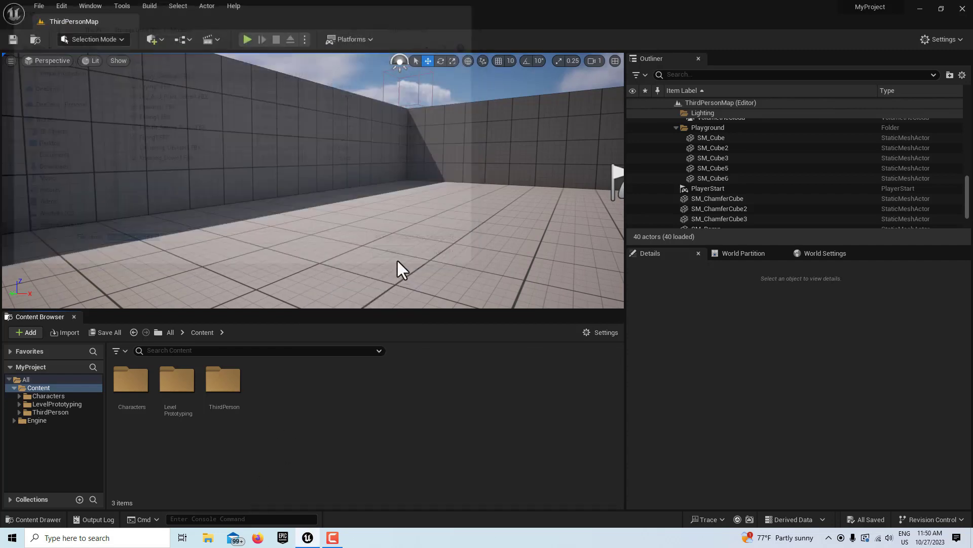
{"action": "left_click", "coordinate": [543, 143]}
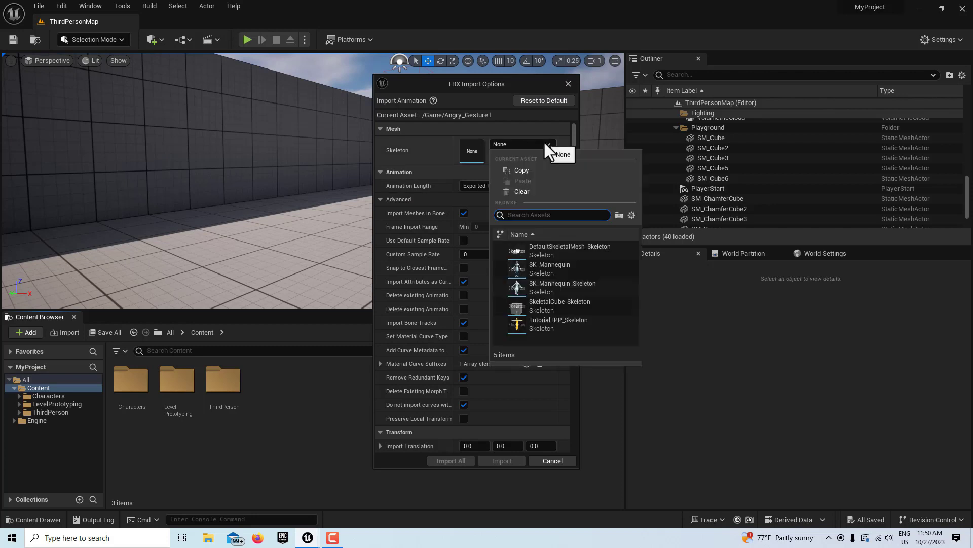
{"action": "left_click", "coordinate": [546, 283]}
{"action": "left_click", "coordinate": [446, 459]}
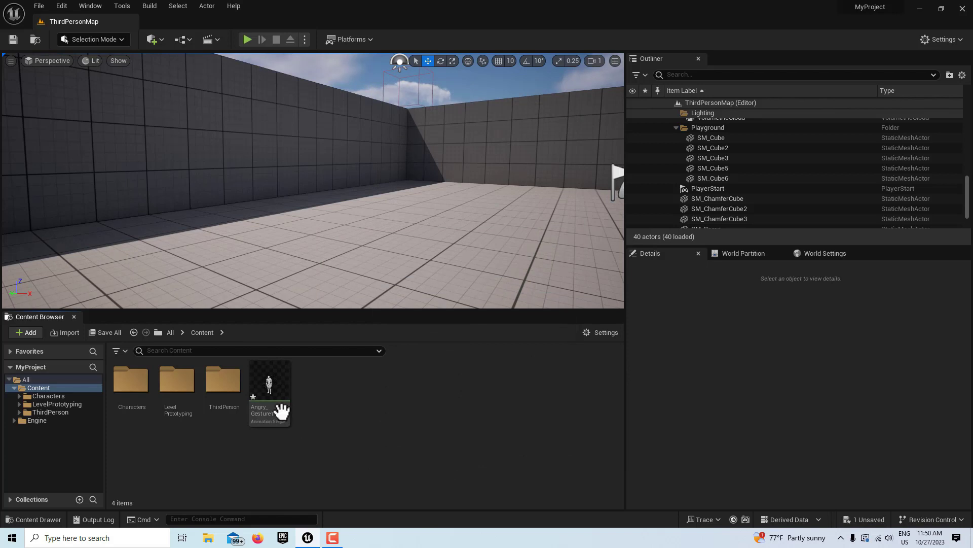
{"action": "left_click", "coordinate": [268, 385]}
{"action": "double_click", "coordinate": [267, 385]}
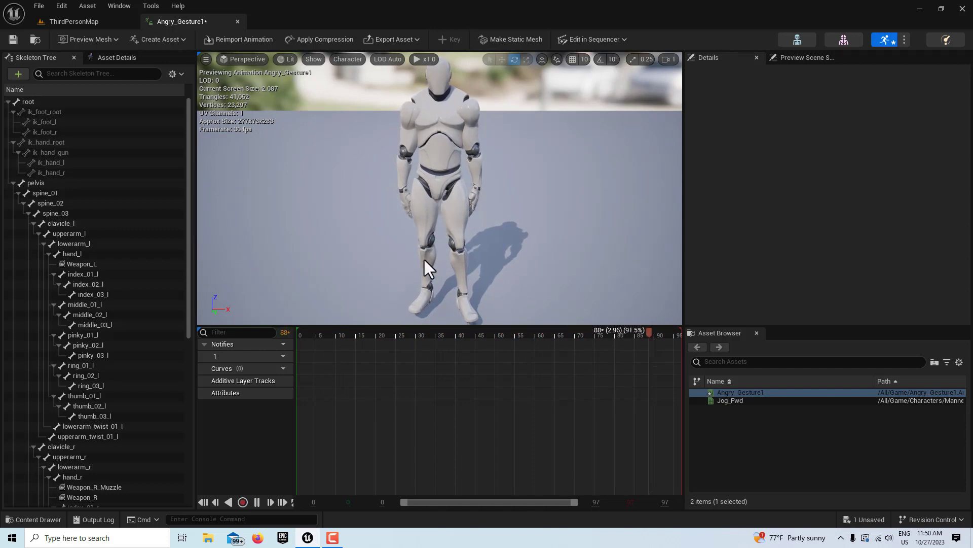
Step: Pause Angry_Gesture1, rewind it to frame 0, and select the upperarm_l bone
{"action": "left_click", "coordinate": [257, 502]}
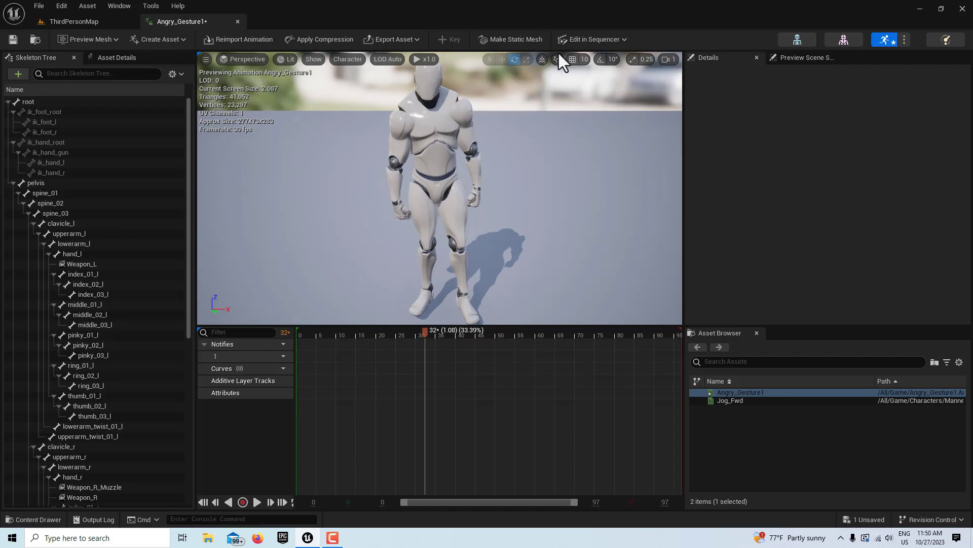
{"action": "left_click", "coordinate": [202, 503]}
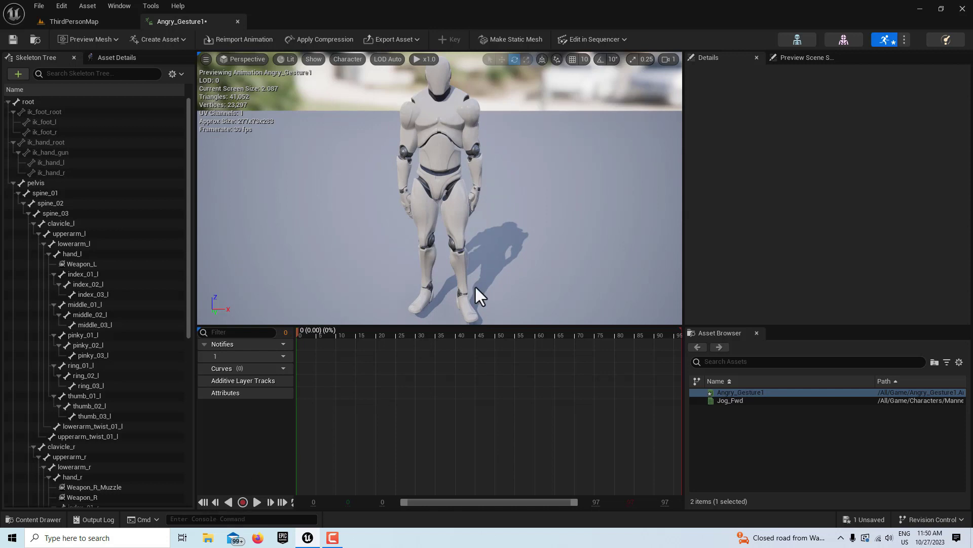
{"action": "left_click", "coordinate": [77, 233]}
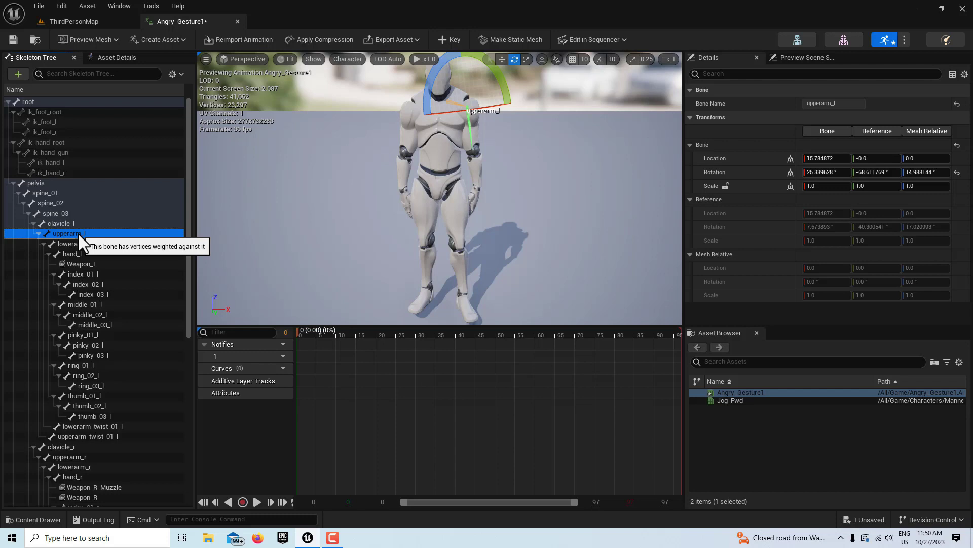
Step: Key the upperarm_l bone and rotate the left upper arm outward
{"action": "left_click_drag", "start_coordinate": [472, 108], "coordinate": [473, 108]}
{"action": "left_click", "coordinate": [473, 108]}
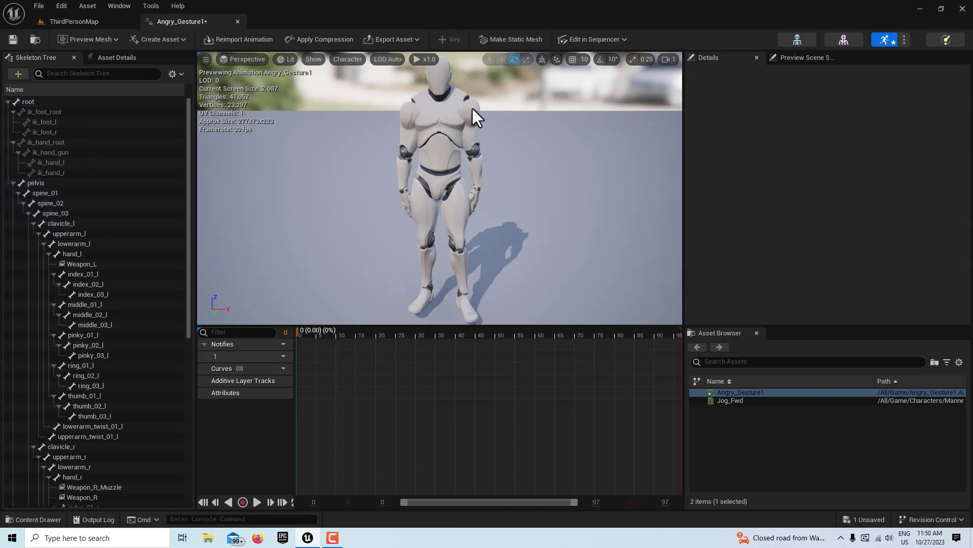
{"action": "left_click", "coordinate": [66, 233]}
{"action": "left_click", "coordinate": [452, 38]}
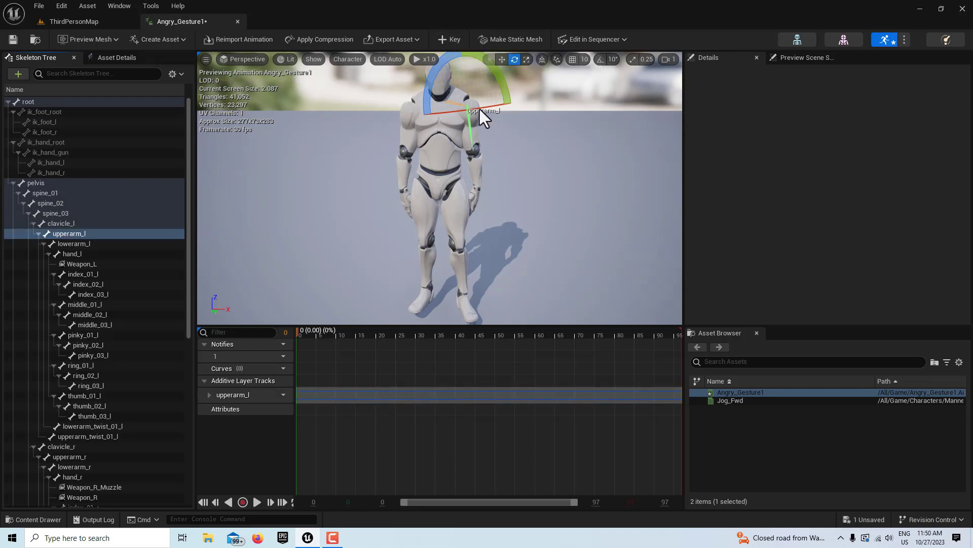
{"action": "left_click_drag", "start_coordinate": [480, 106], "coordinate": [541, 101]}
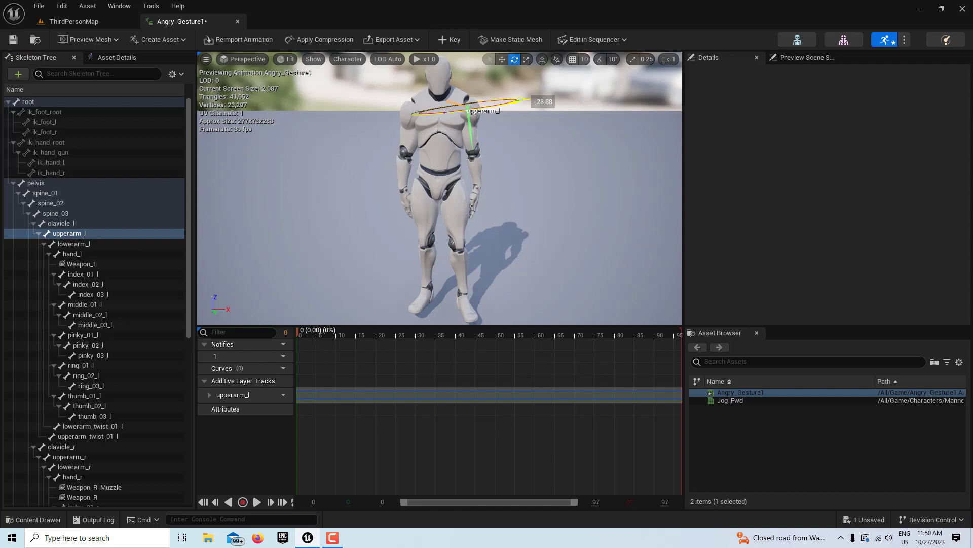
{"action": "left_click_drag", "start_coordinate": [542, 101], "coordinate": [542, 101]}
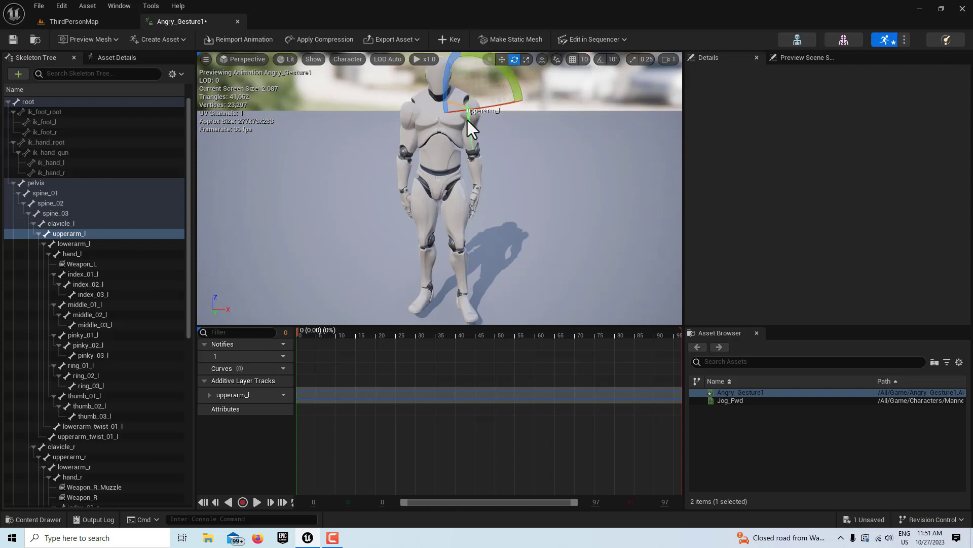
{"action": "left_click", "coordinate": [449, 37]}
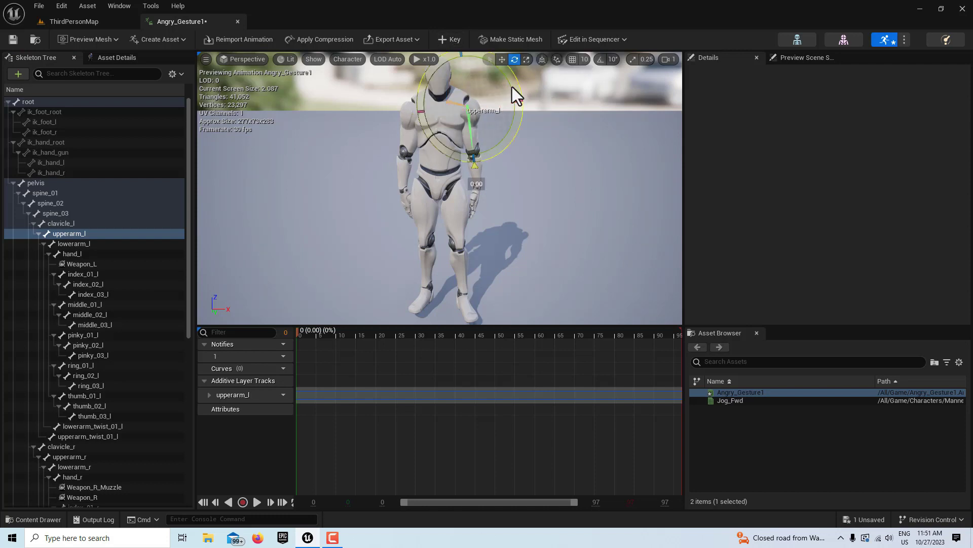
{"action": "left_click_drag", "start_coordinate": [512, 87], "coordinate": [493, 132]}
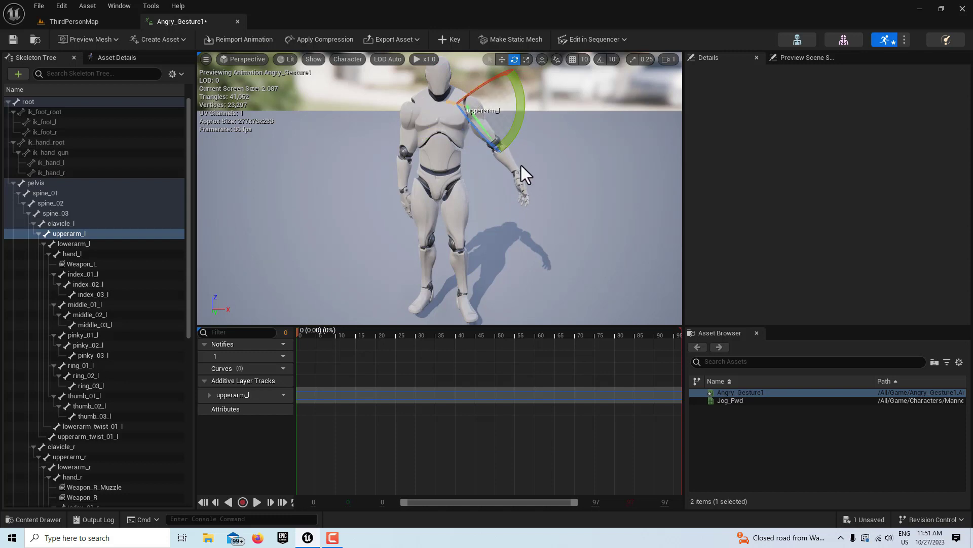
Step: Key the lowerarm_l bone and rotate the left forearm downward
{"action": "left_click", "coordinate": [81, 244]}
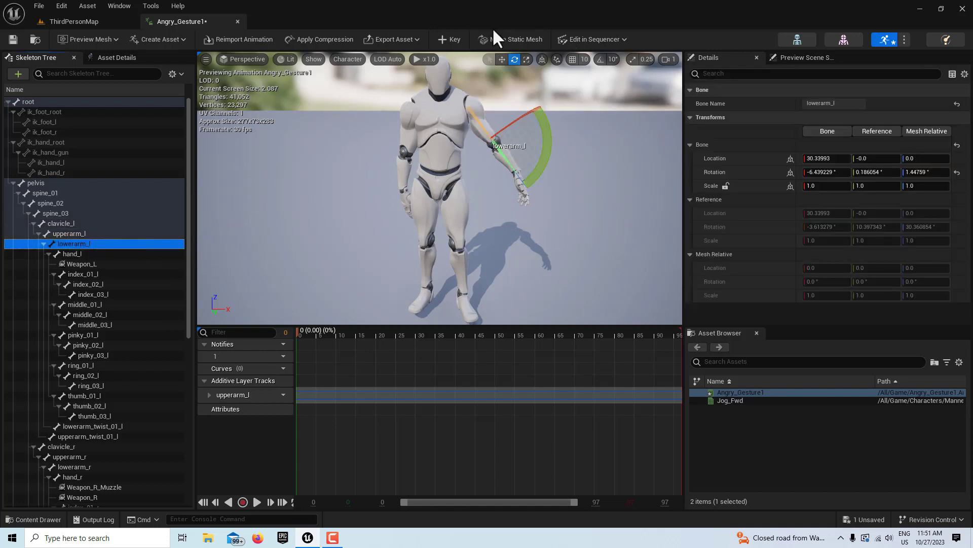
{"action": "left_click", "coordinate": [448, 43]}
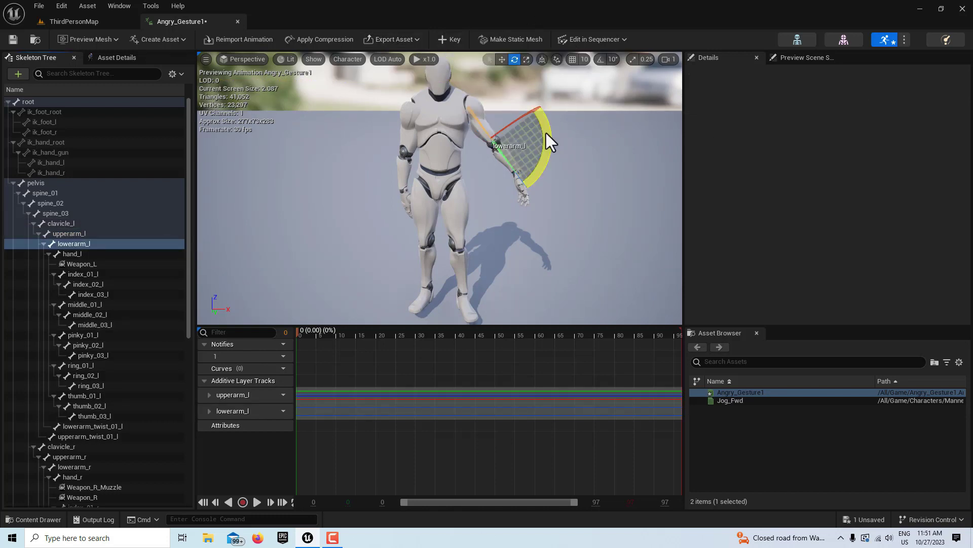
{"action": "left_click_drag", "start_coordinate": [546, 133], "coordinate": [536, 178]}
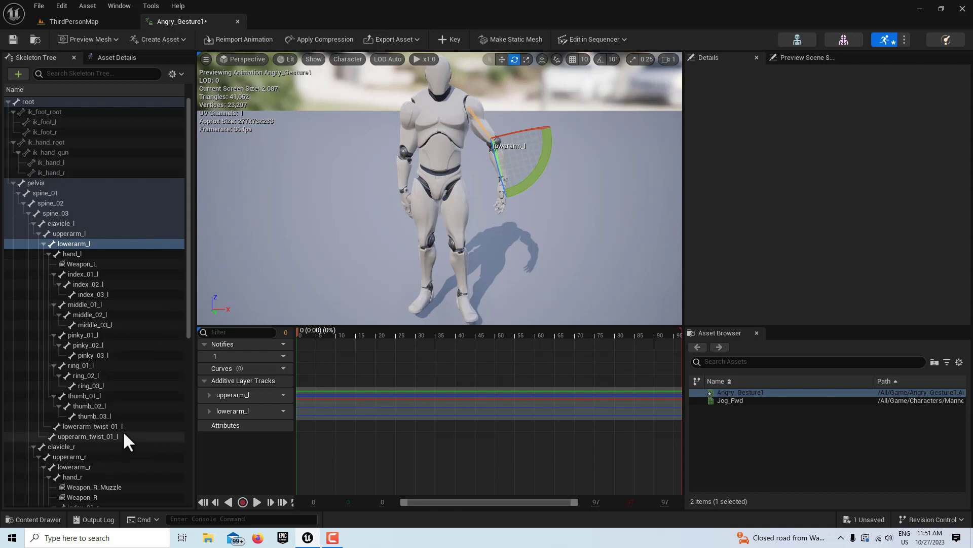
Step: Key the upperarm_r bone and rotate the right upper arm down and outward
{"action": "left_click", "coordinate": [82, 457]}
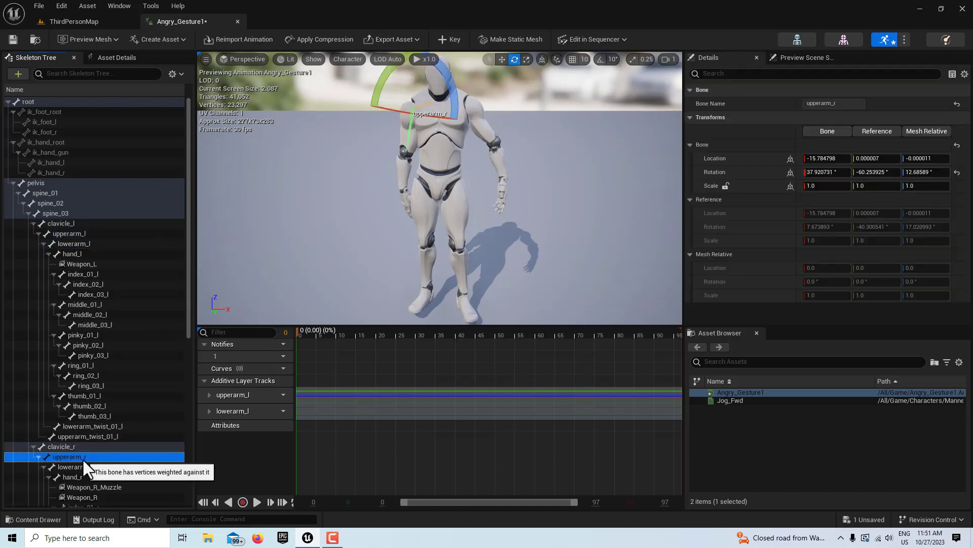
{"action": "left_click", "coordinate": [440, 34]}
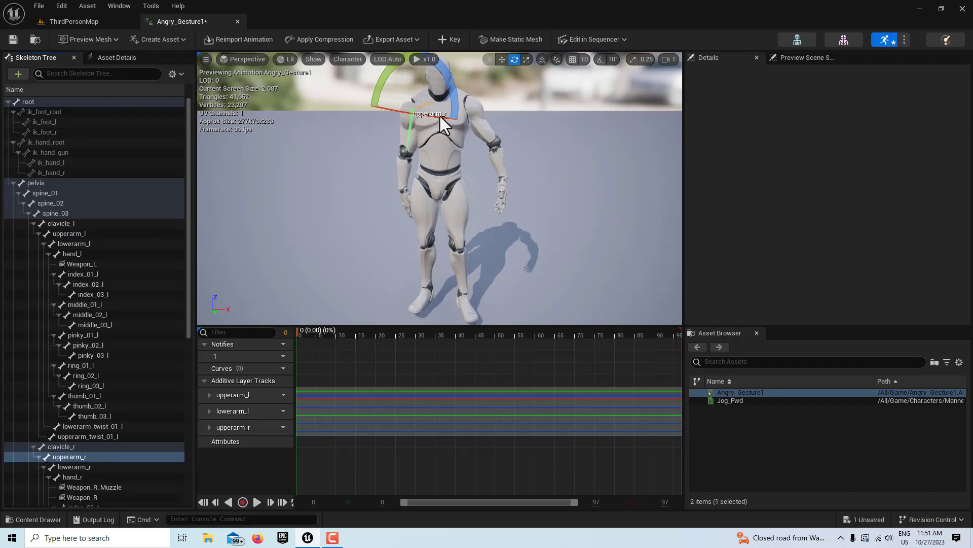
{"action": "left_click_drag", "start_coordinate": [440, 117], "coordinate": [475, 122]}
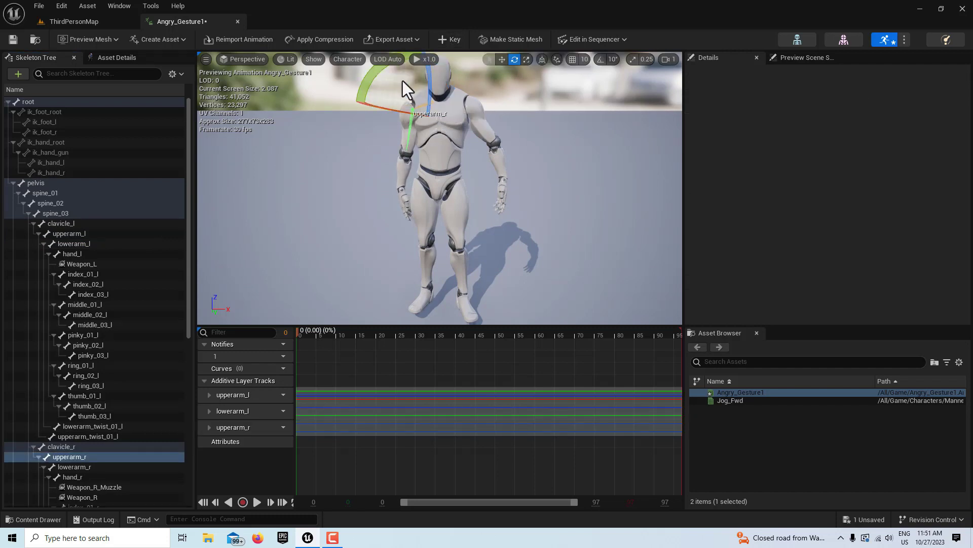
{"action": "left_click_drag", "start_coordinate": [388, 88], "coordinate": [475, 148]}
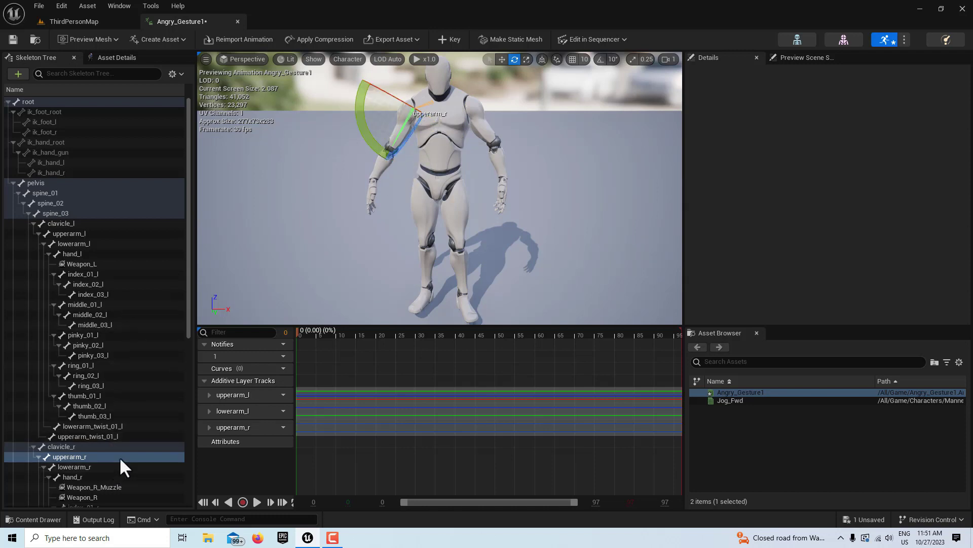
Step: Key lowerarm_r, rotate the right forearm upward, and play the edited gesture
{"action": "left_click", "coordinate": [84, 467]}
{"action": "left_click", "coordinate": [450, 39]}
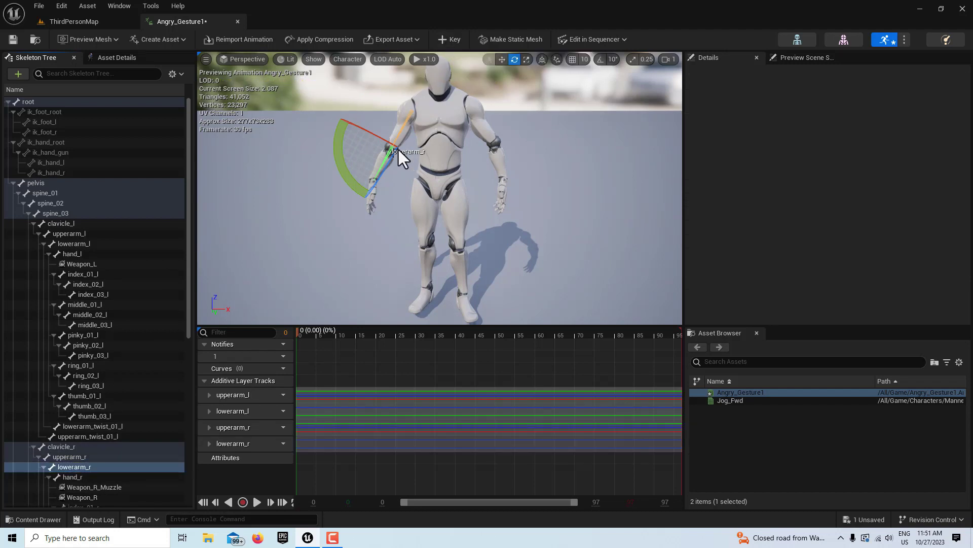
{"action": "left_click_drag", "start_coordinate": [337, 144], "coordinate": [389, 84]}
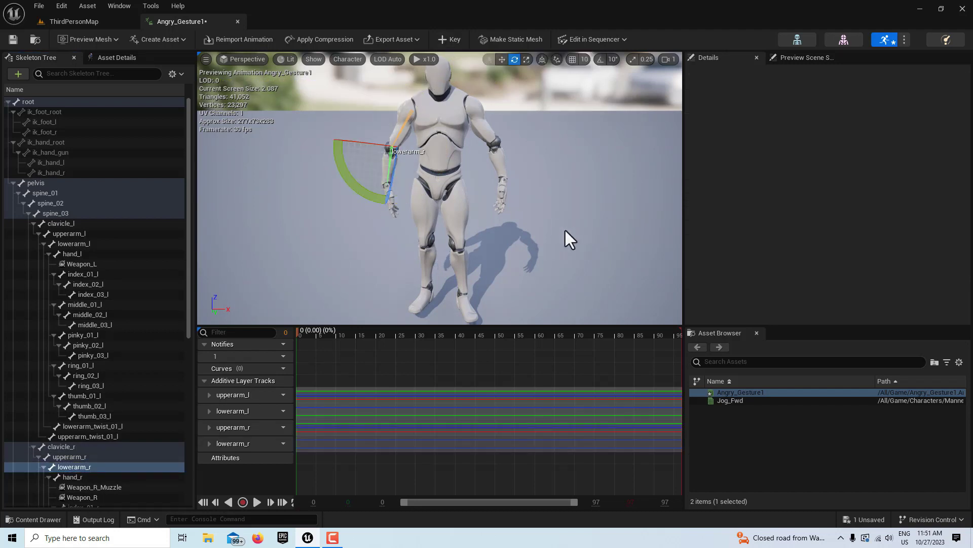
{"action": "left_click", "coordinate": [255, 506]}
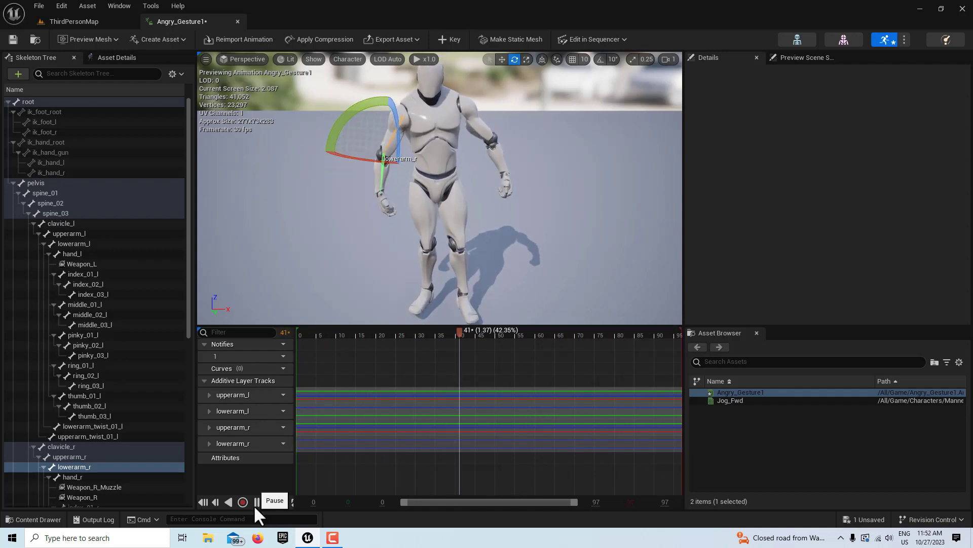
Step: Record the edited playback into the Content folder as NewAnimation, then open it
{"action": "left_click", "coordinate": [254, 504]}
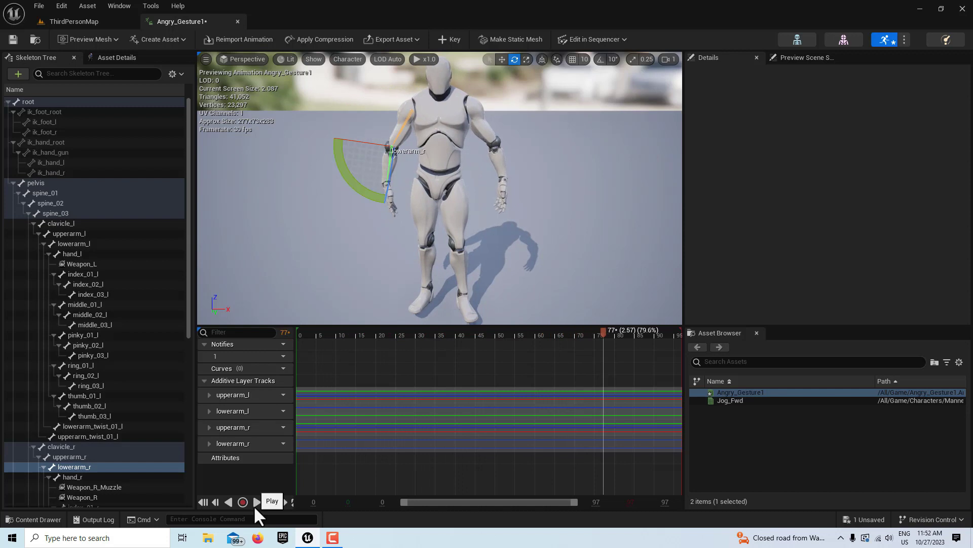
{"action": "left_click", "coordinate": [242, 504]}
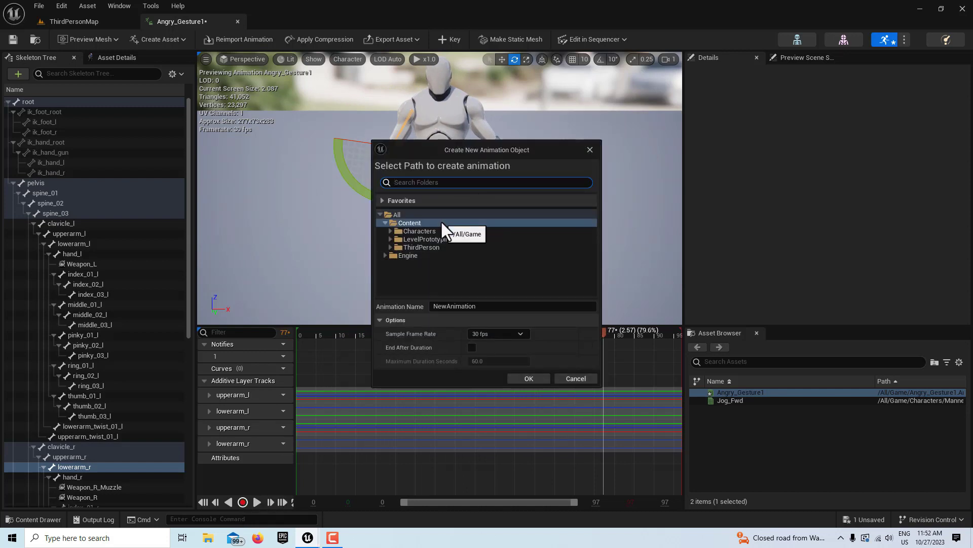
{"action": "left_click", "coordinate": [440, 224]}
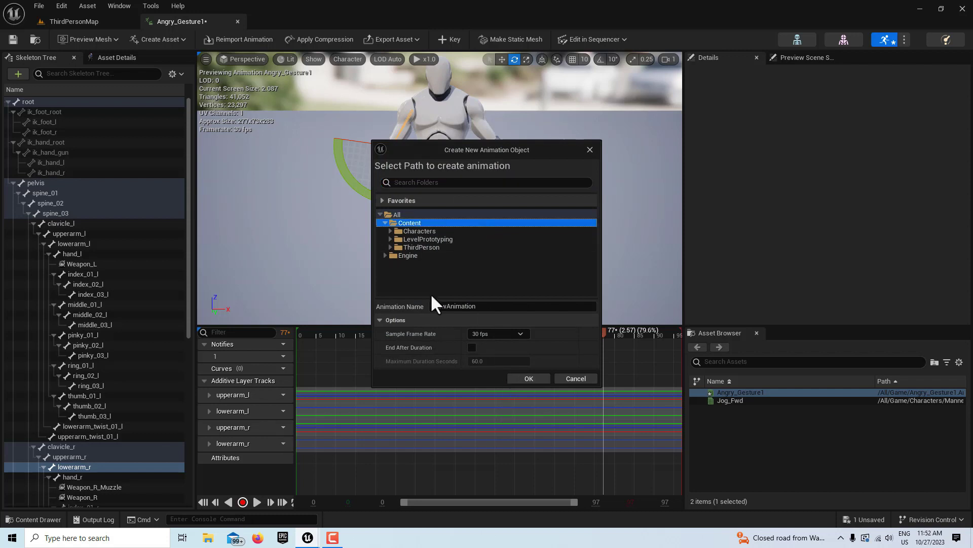
{"action": "left_click", "coordinate": [528, 378]}
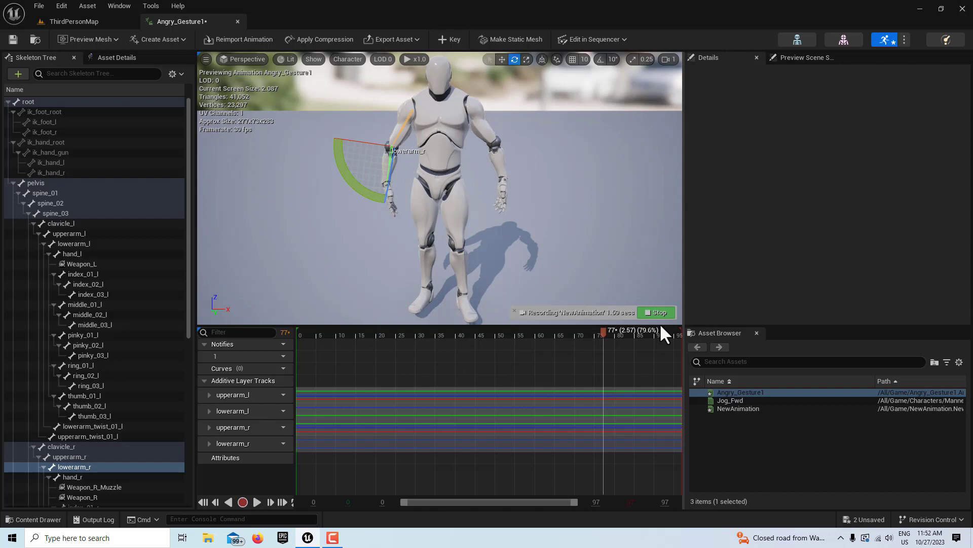
{"action": "left_click", "coordinate": [256, 502]}
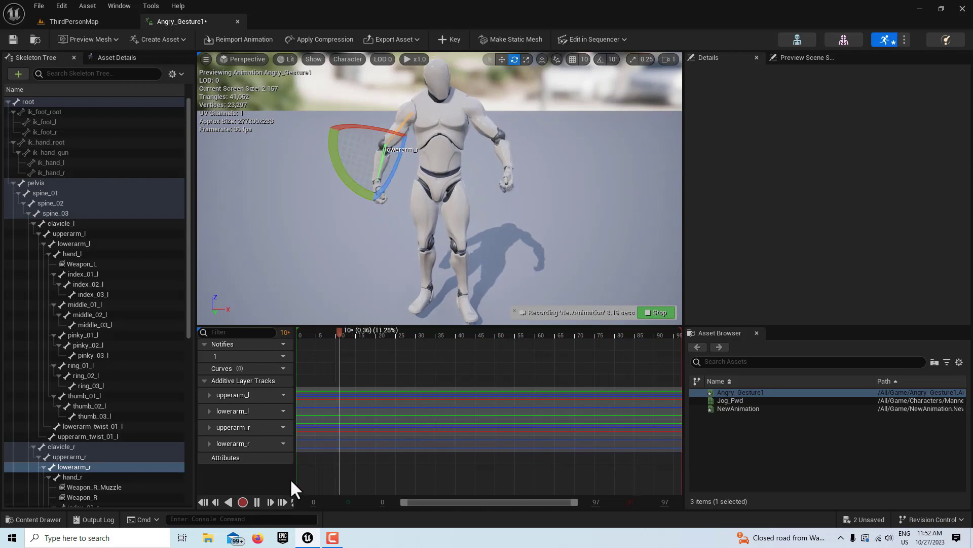
{"action": "left_click", "coordinate": [659, 312]}
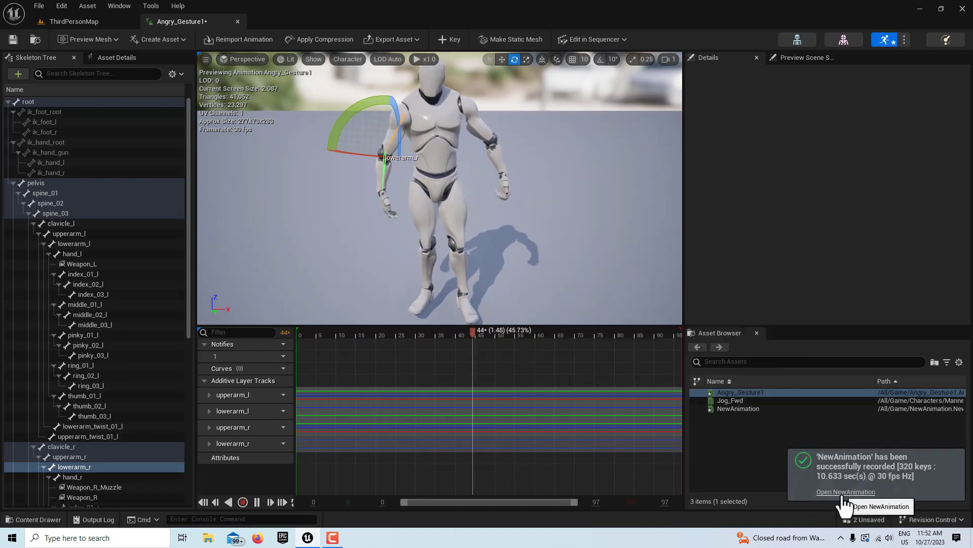
{"action": "left_click", "coordinate": [844, 493]}
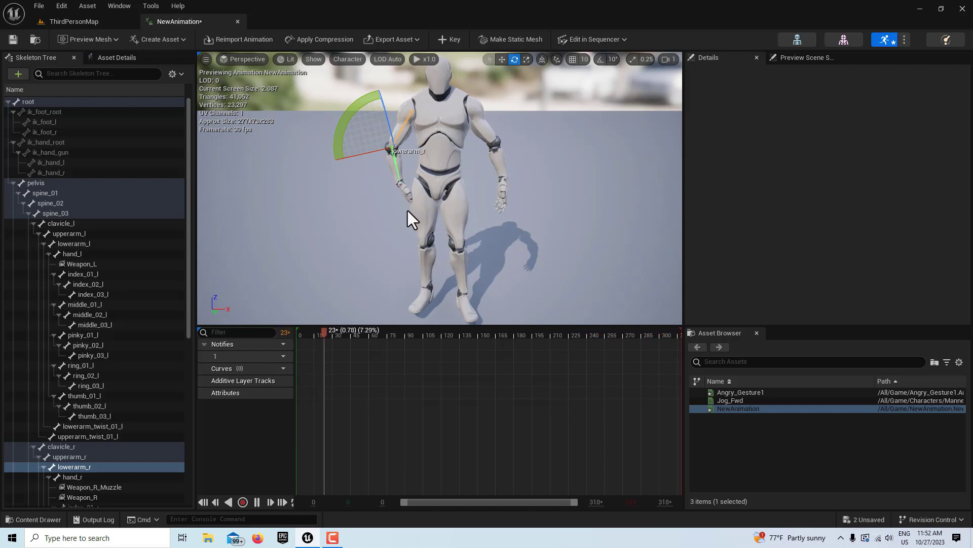
Step: Let NewAnimation play through, then pause it and rewind to frame 0
{"action": "scroll", "coordinate": [377, 175], "scroll_direction": "up", "scroll_amount": 5}
{"action": "scroll", "coordinate": [376, 175], "scroll_direction": "down", "scroll_amount": 2}
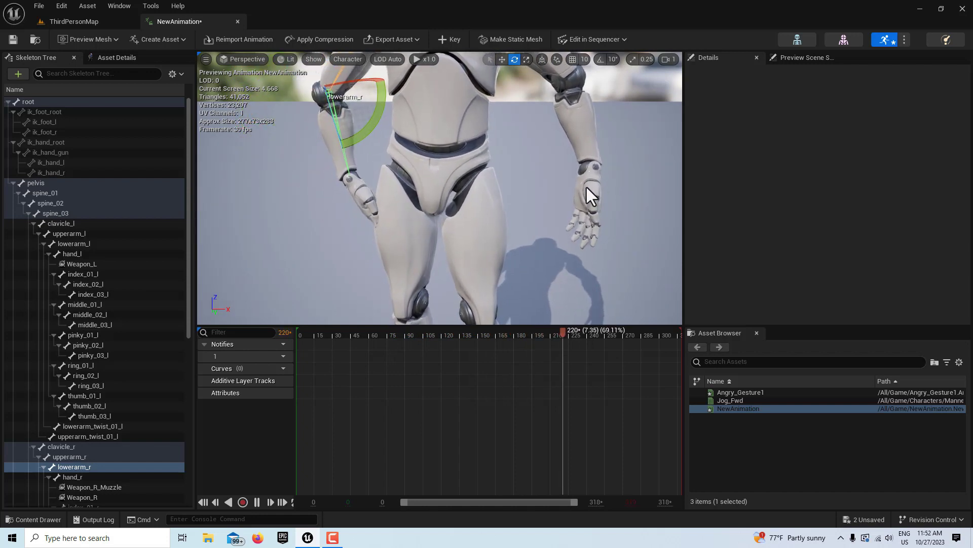
{"action": "left_click", "coordinate": [257, 501]}
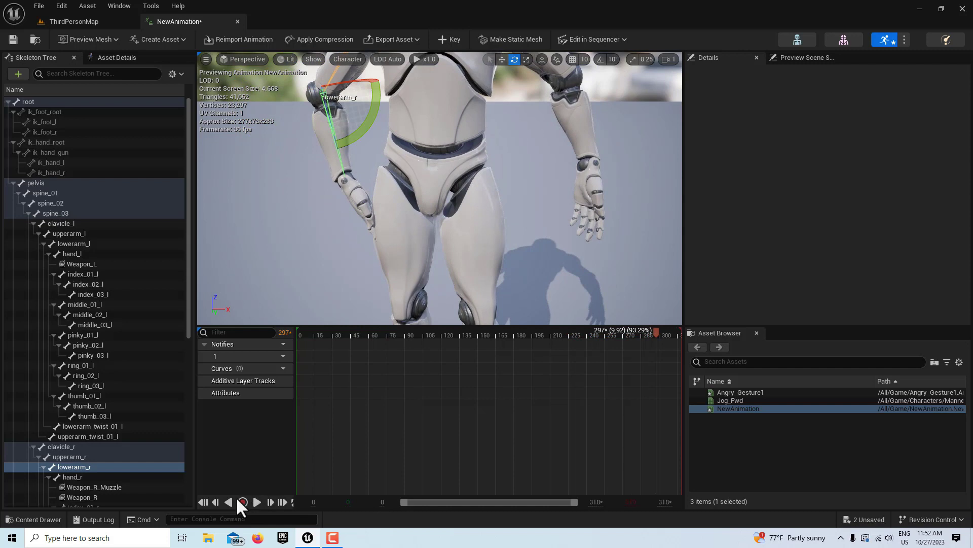
{"action": "left_click", "coordinate": [202, 501]}
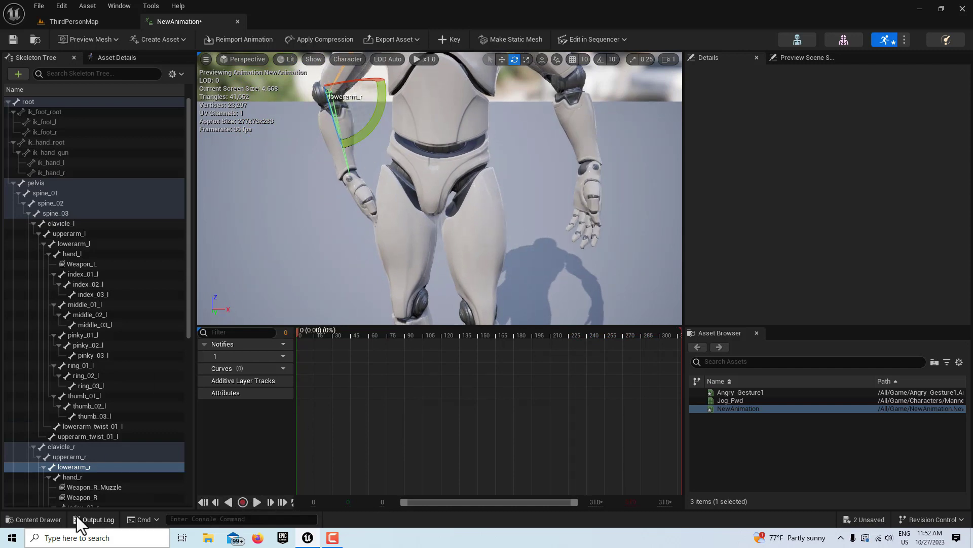
Step: Key lowerarm_r, rotate the right forearm into place, then replay and rewind to frame 0
{"action": "left_click", "coordinate": [450, 40]}
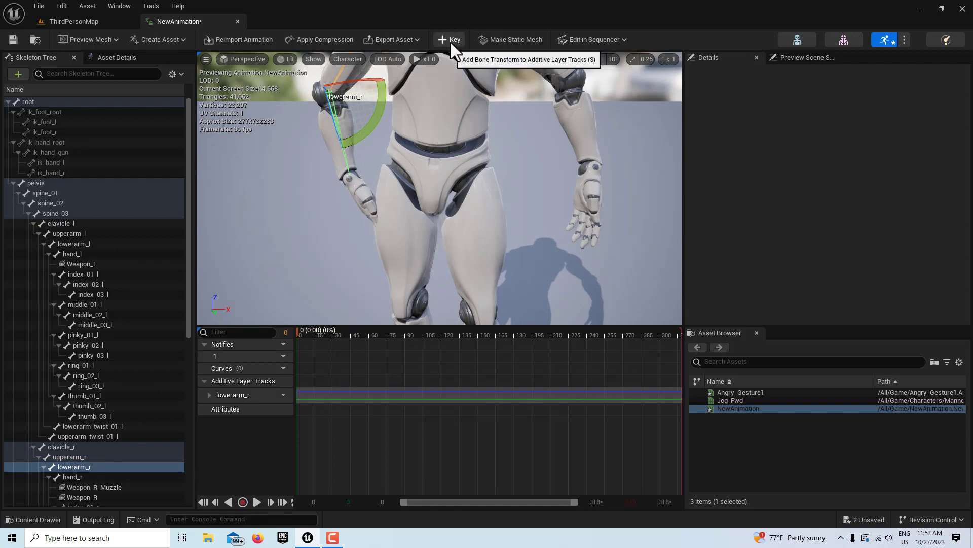
{"action": "left_click_drag", "start_coordinate": [384, 113], "coordinate": [376, 141]}
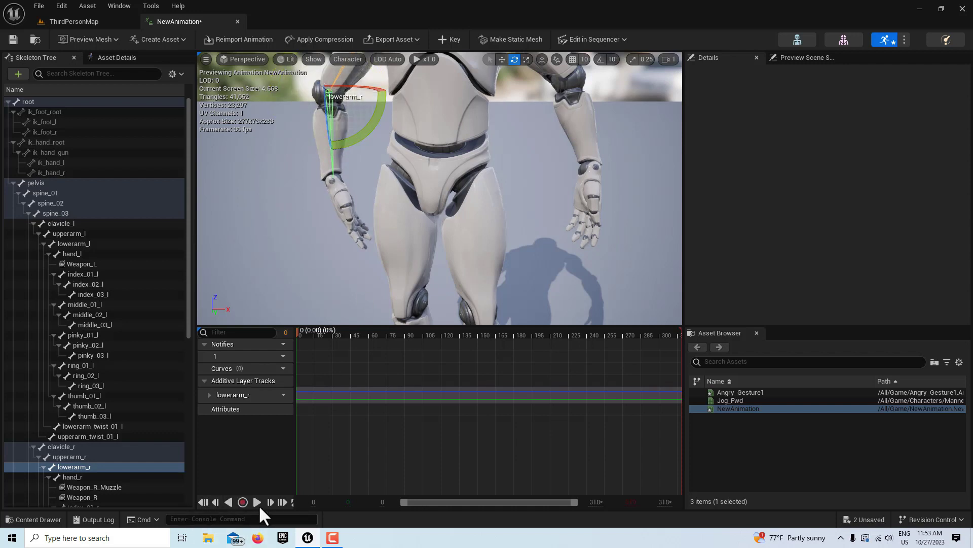
{"action": "left_click", "coordinate": [257, 502]}
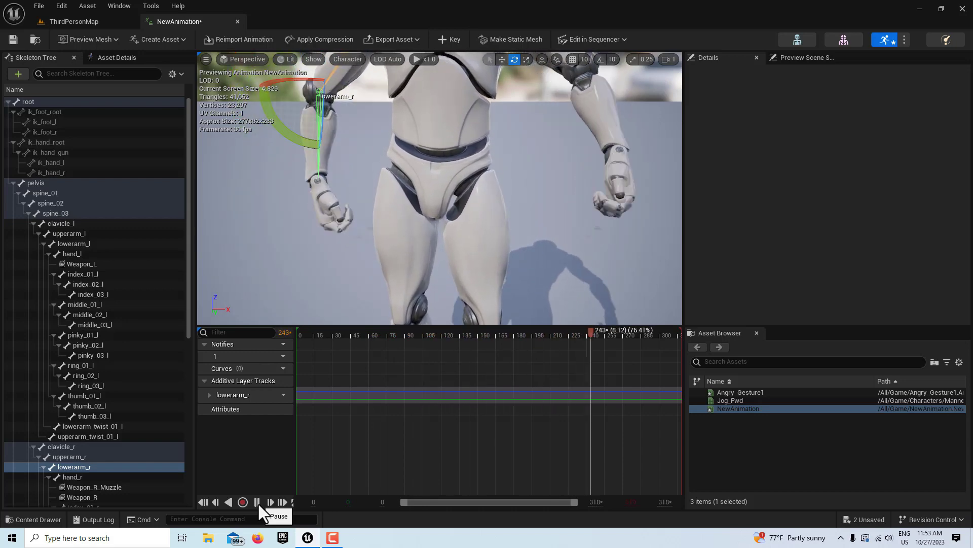
{"action": "left_click", "coordinate": [256, 502]}
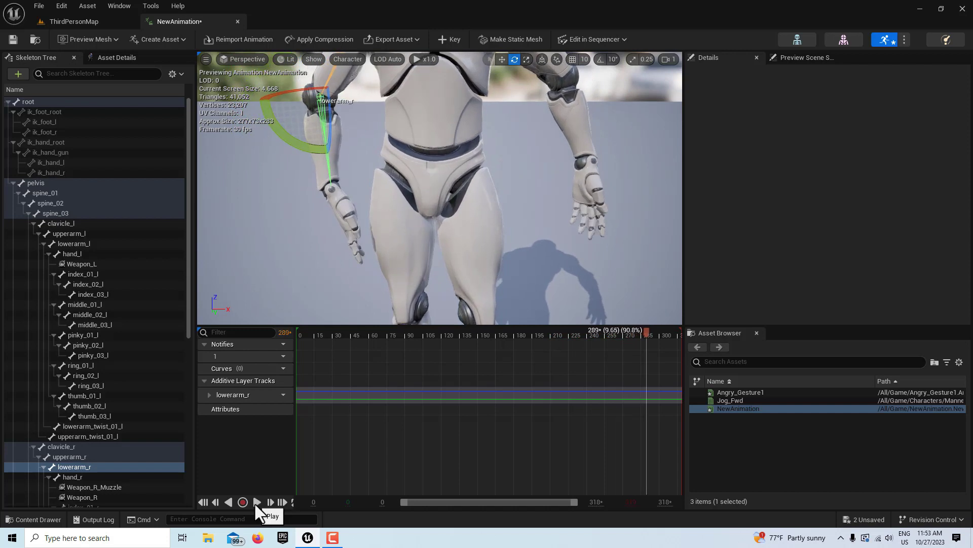
{"action": "left_click", "coordinate": [205, 501]}
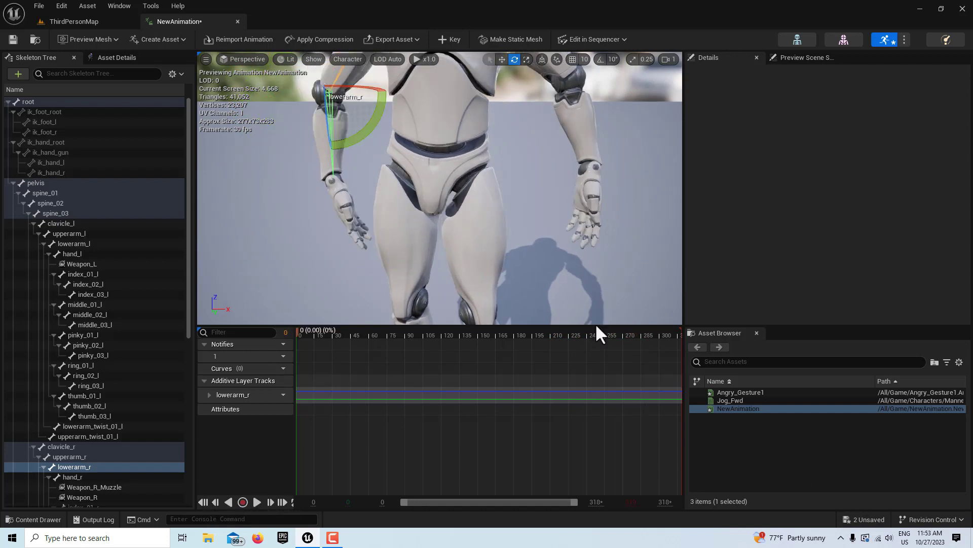
Step: Record the corrected playback into Content as NewAnimation1, then stop recording
{"action": "left_click", "coordinate": [243, 502]}
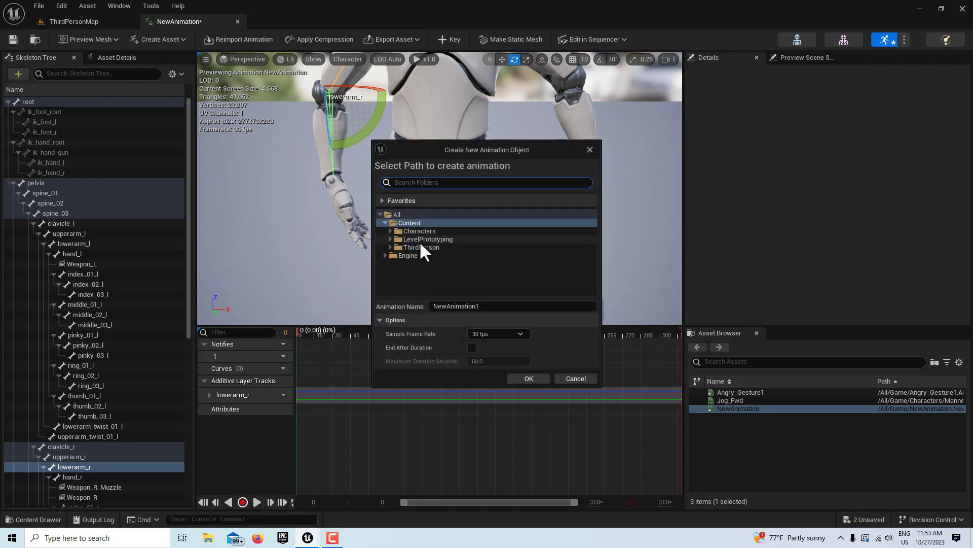
{"action": "left_click", "coordinate": [530, 378]}
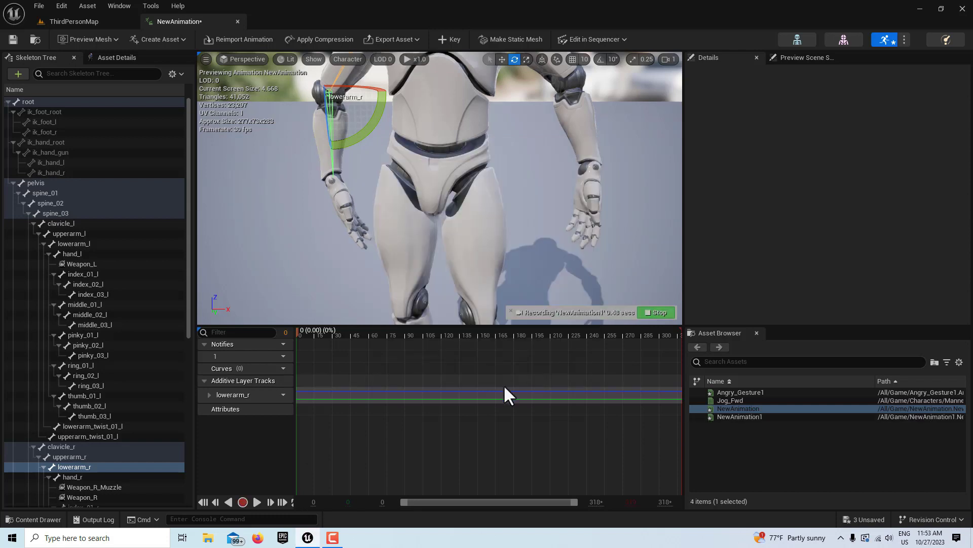
{"action": "left_click", "coordinate": [258, 501]}
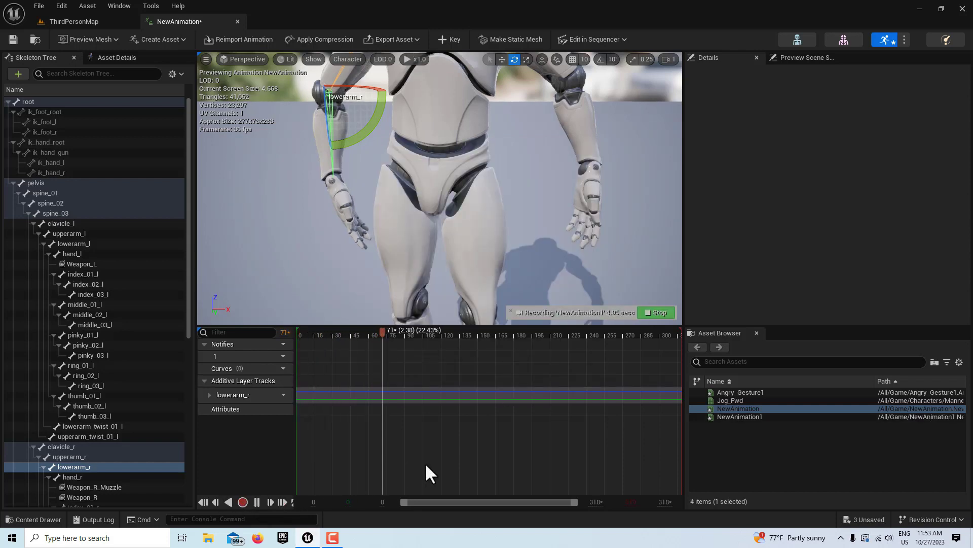
{"action": "left_click", "coordinate": [258, 501]}
{"action": "left_click", "coordinate": [652, 313]}
Step: Open NewAnimation1, play and pause it, and scrub to frame 166 where the gesture starts
{"action": "left_click", "coordinate": [847, 491]}
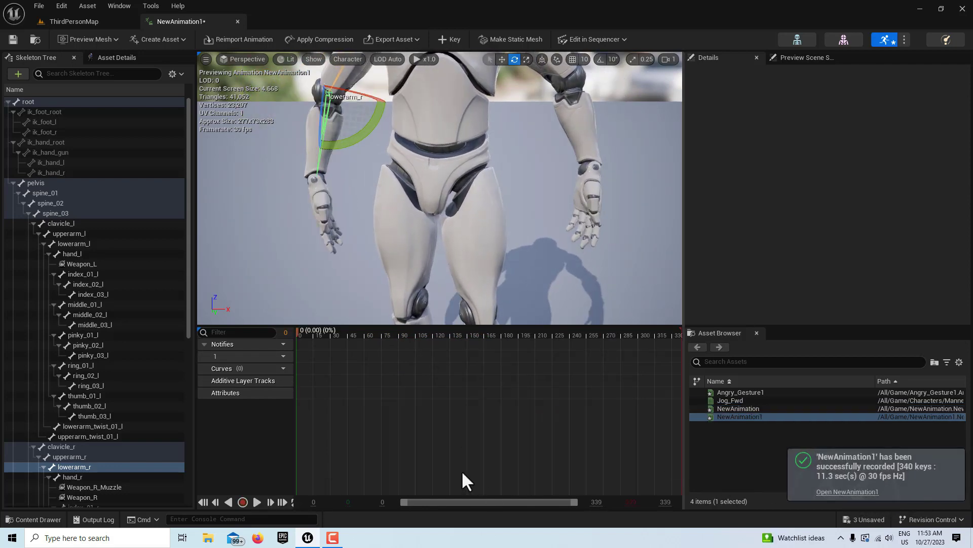
{"action": "left_click", "coordinate": [257, 501]}
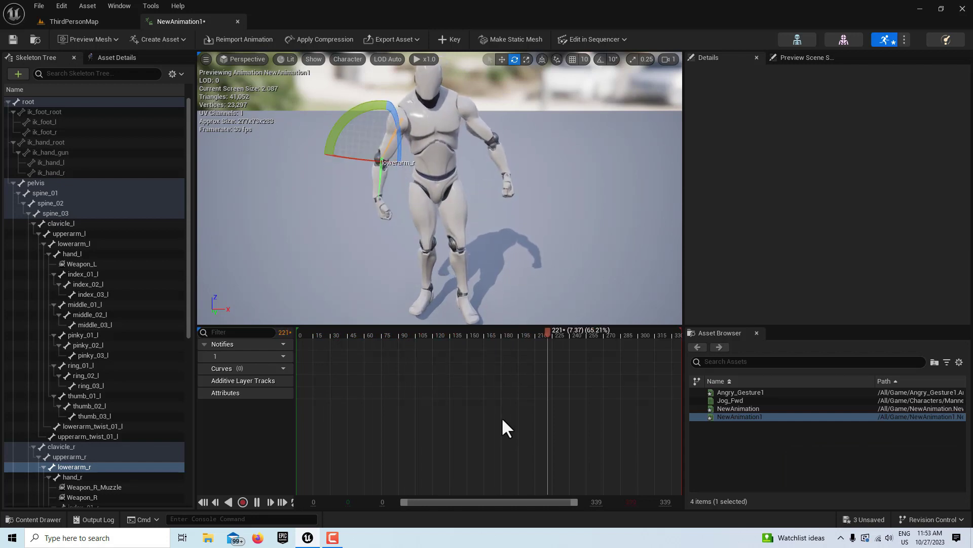
{"action": "left_click", "coordinate": [257, 501]}
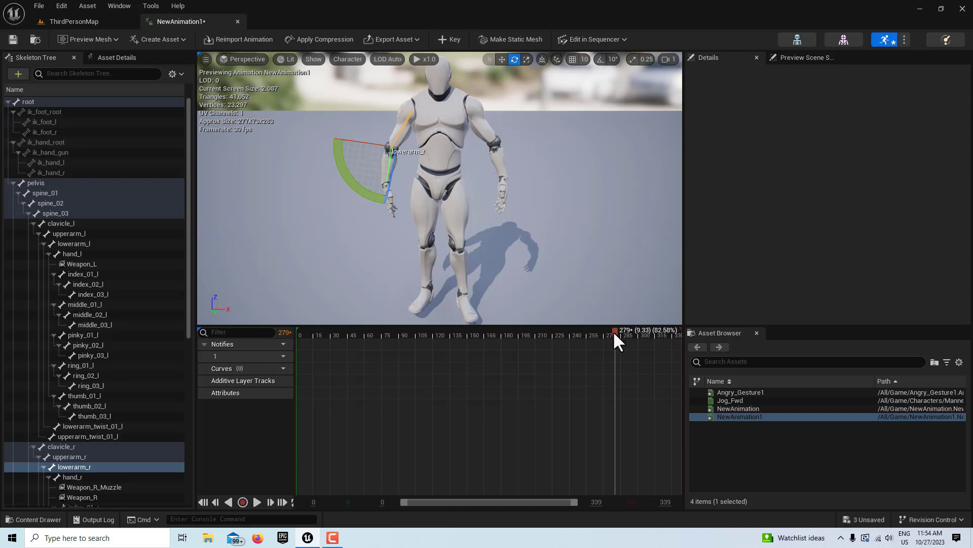
{"action": "left_click_drag", "start_coordinate": [613, 331], "coordinate": [408, 340]}
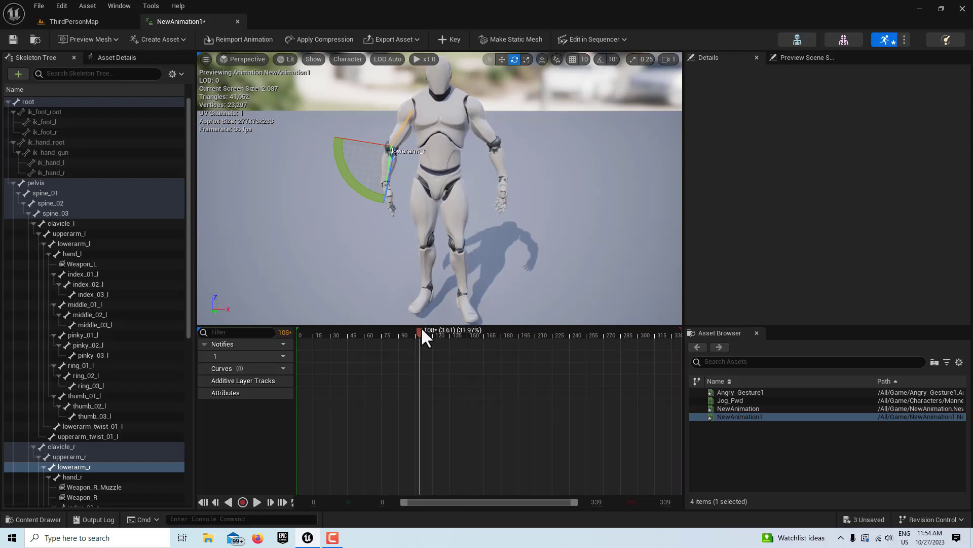
{"action": "mouse_move", "coordinate": [487, 332]}
{"action": "left_mouse_down"}
{"action": "mouse_move", "coordinate": [508, 332]}
{"action": "mouse_move", "coordinate": [475, 332]}
{"action": "mouse_move", "coordinate": [503, 332]}
{"action": "mouse_move", "coordinate": [488, 339]}
{"action": "left_mouse_up"}
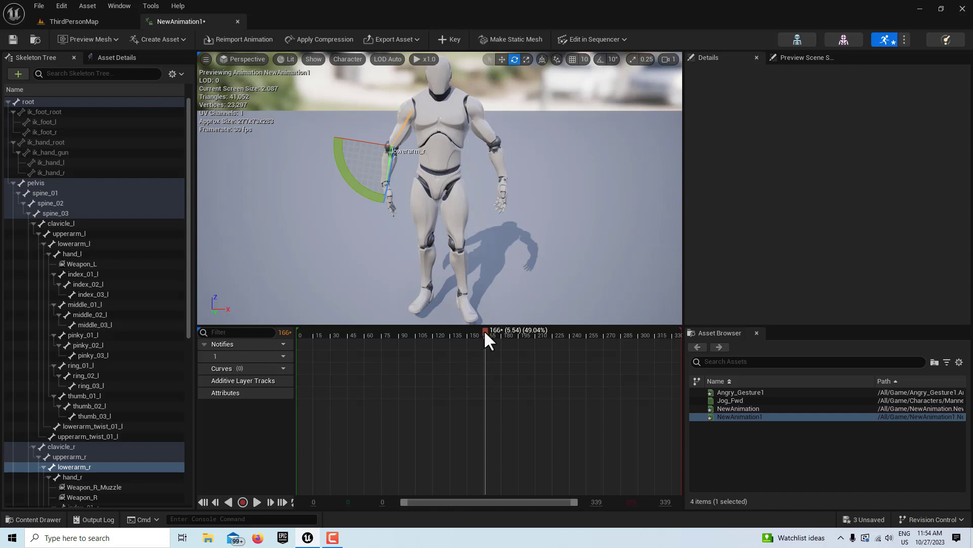
Step: Remove frames 0 to 165, then play and scrub the shortened animation to find where motion ends
{"action": "right_click", "coordinate": [485, 333]}
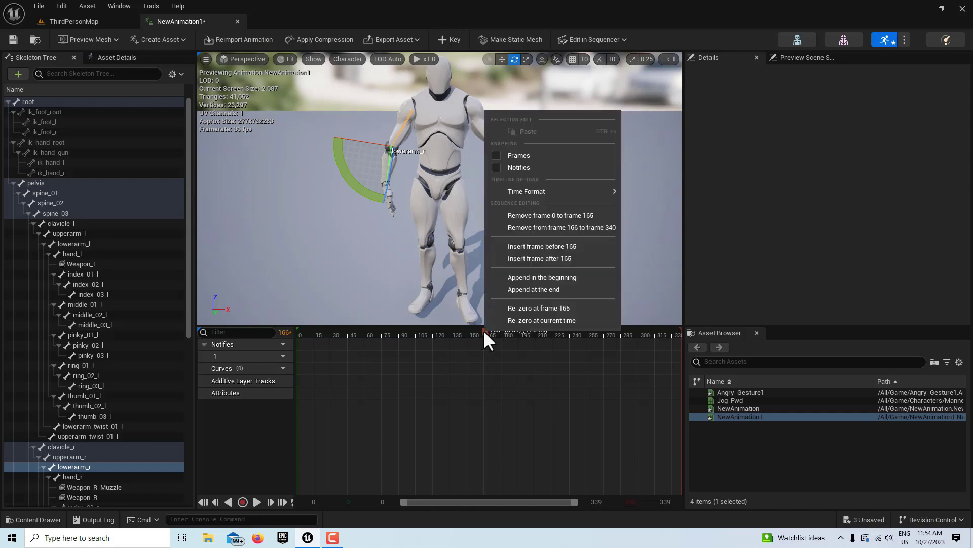
{"action": "left_click", "coordinate": [536, 216]}
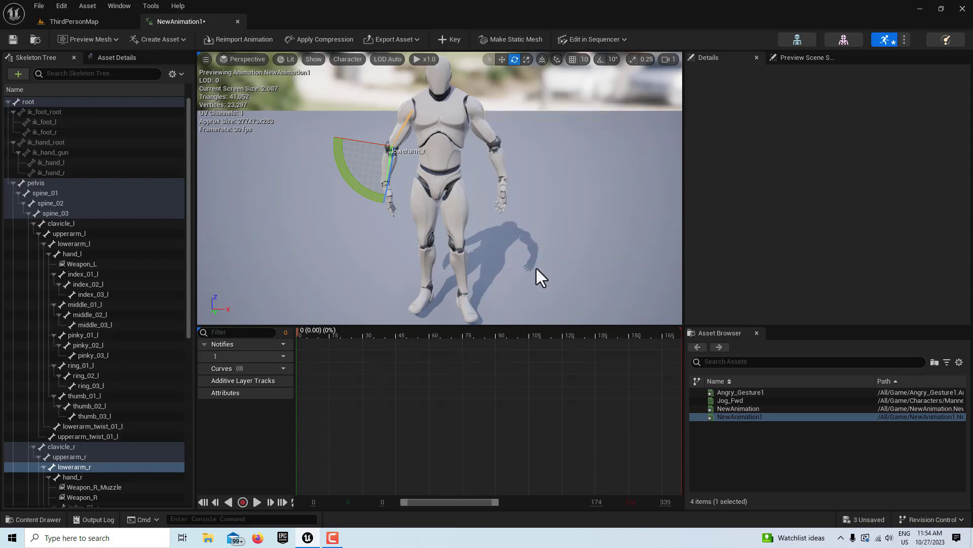
{"action": "left_click", "coordinate": [256, 502]}
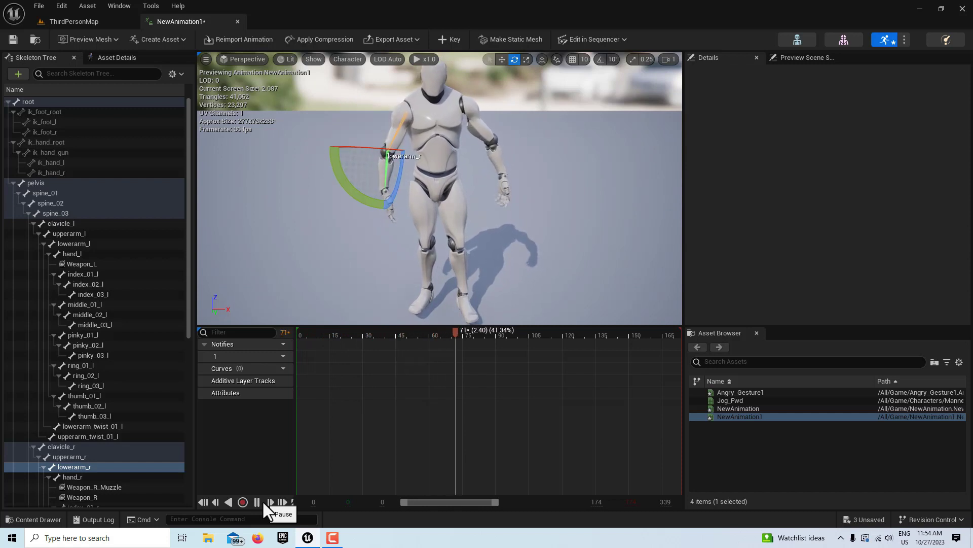
{"action": "left_click", "coordinate": [257, 501]}
{"action": "left_click_drag", "start_coordinate": [502, 332], "coordinate": [562, 346]}
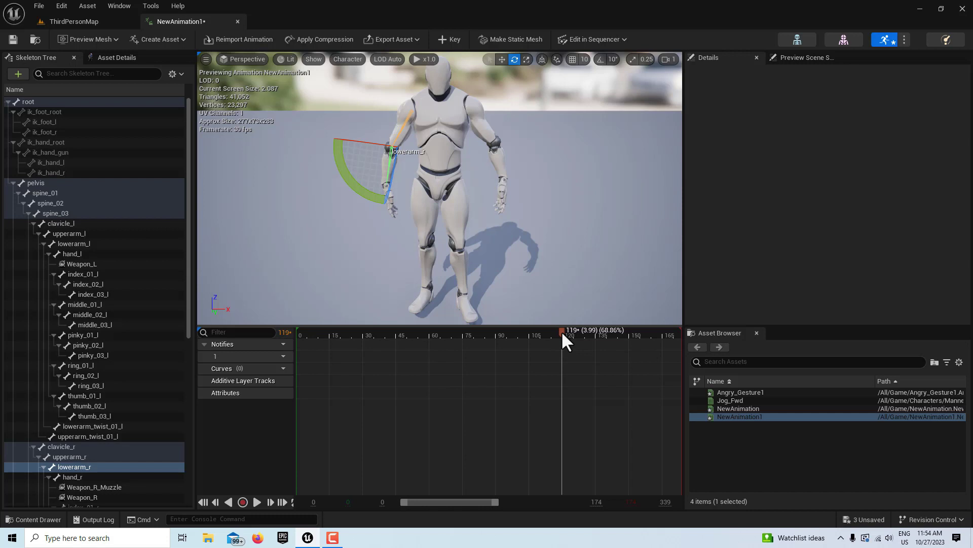
Step: Delete trailing frames 121 to 175 so NewAnimation1 ends at frame 119, then play it back
{"action": "right_click", "coordinate": [561, 335]}
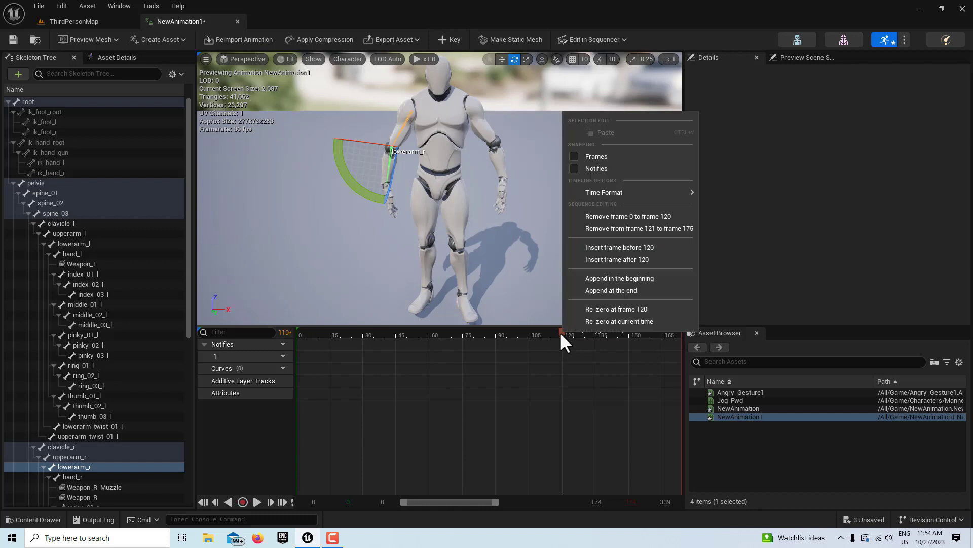
{"action": "left_click", "coordinate": [649, 229]}
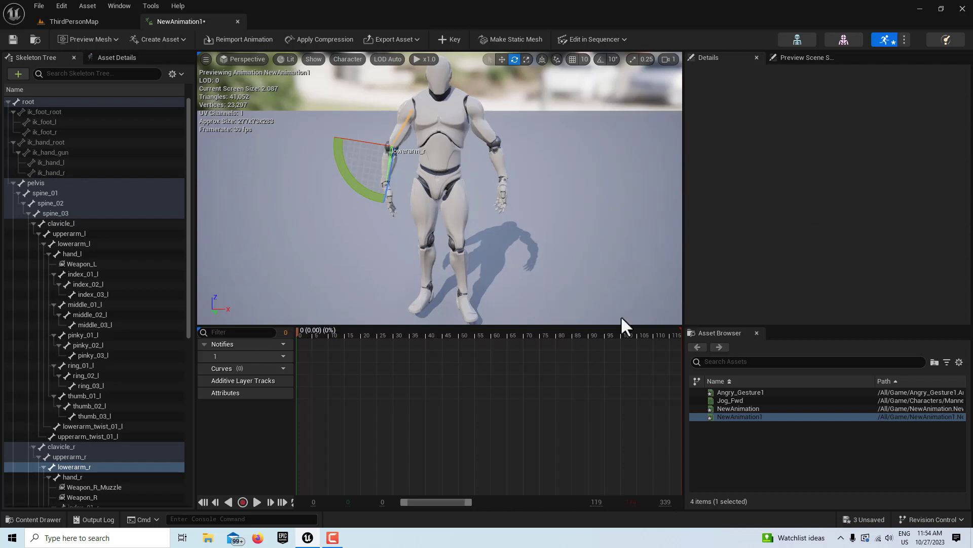
{"action": "left_click", "coordinate": [257, 501]}
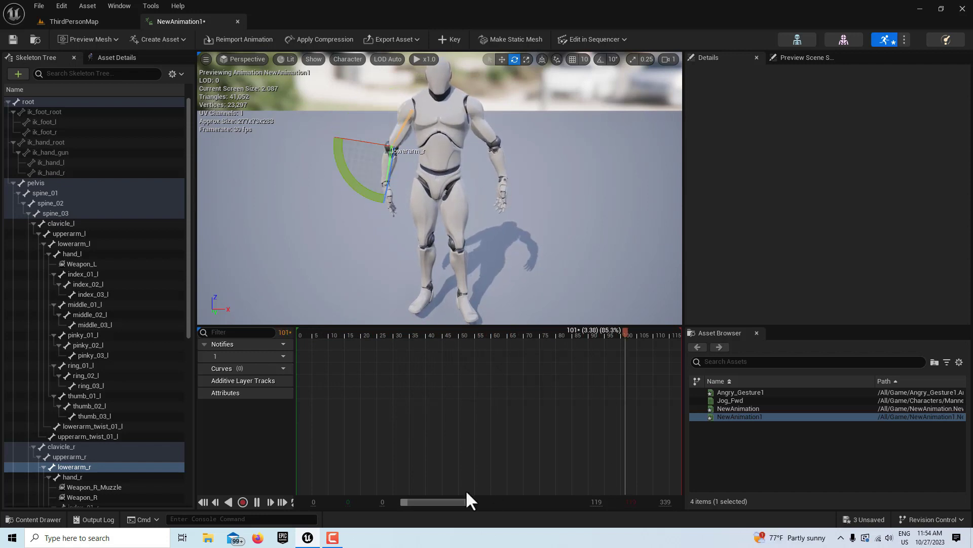
Step: Save the trimmed 119-frame NewAnimation1 asset
{"action": "left_click", "coordinate": [15, 43]}
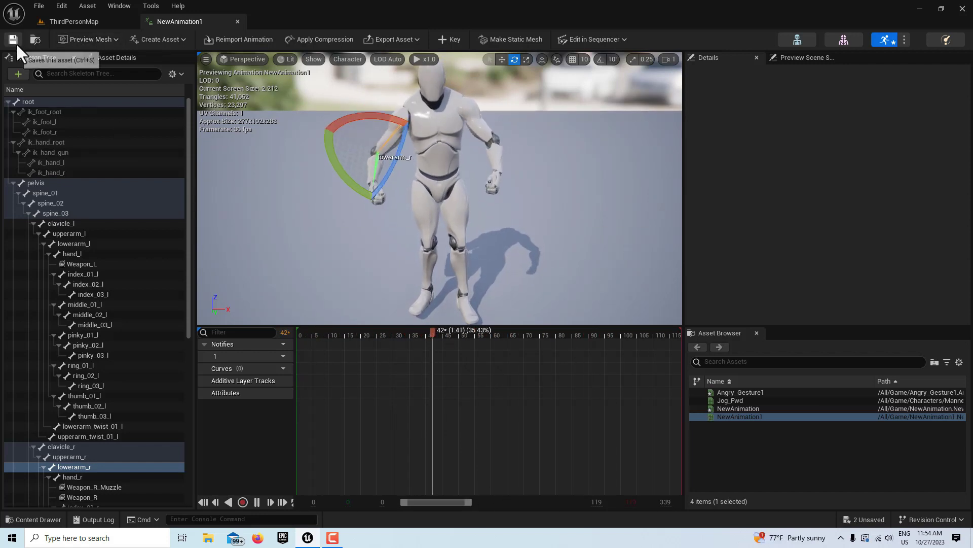